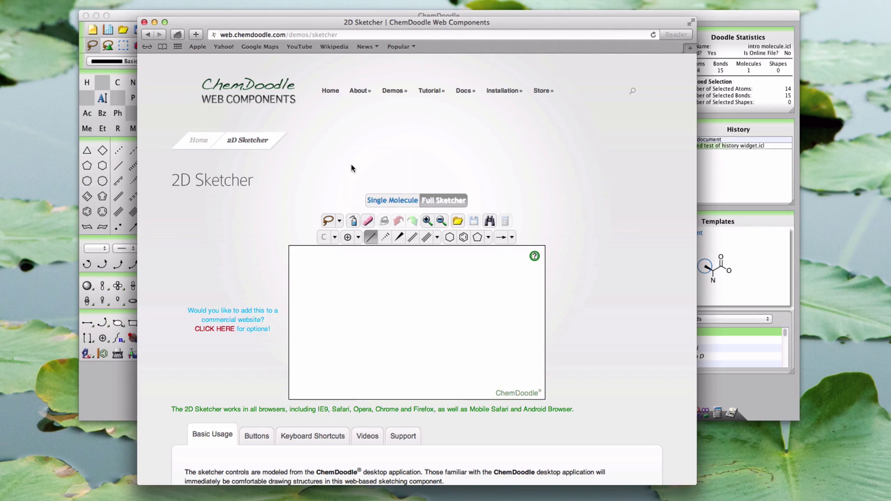
Step: Select the whole caffeine molecule in ChemDoodle and copy it as ChemDoodle JSON
click(122, 15)
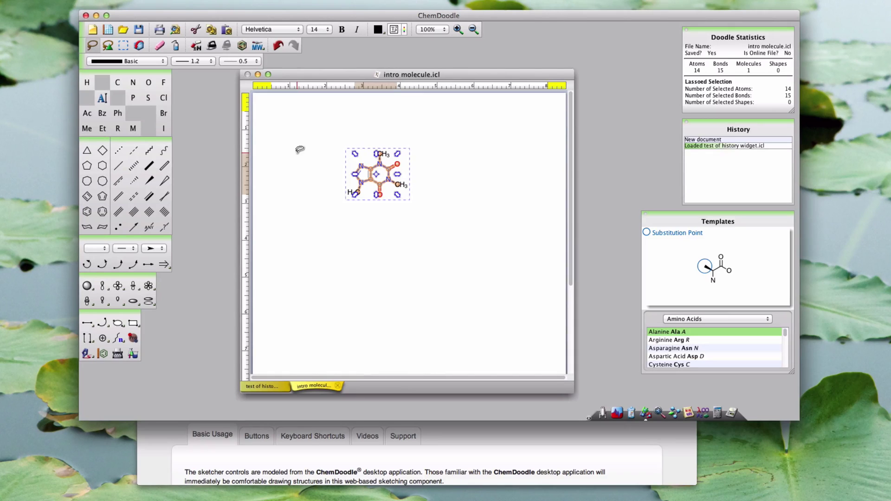
mouse_move(321, 142)
mouse_down()
mouse_move(376, 246)
mouse_move(485, 166)
mouse_move(478, 130)
mouse_up()
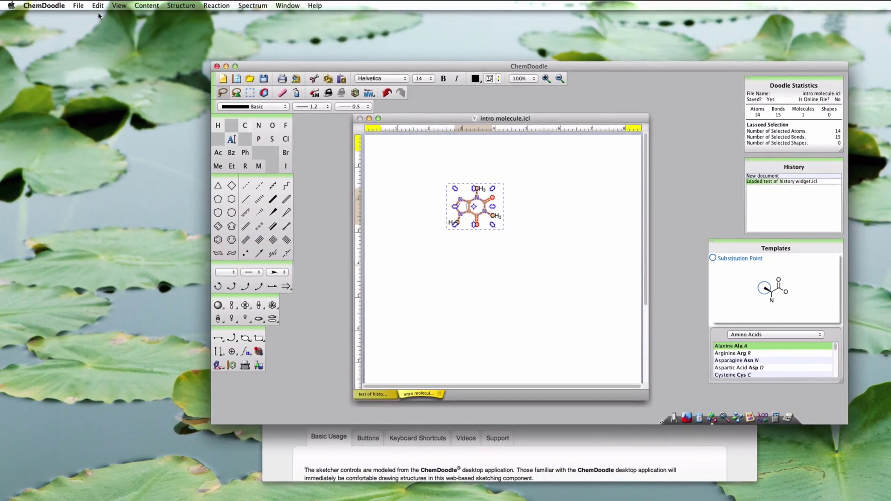
click(97, 6)
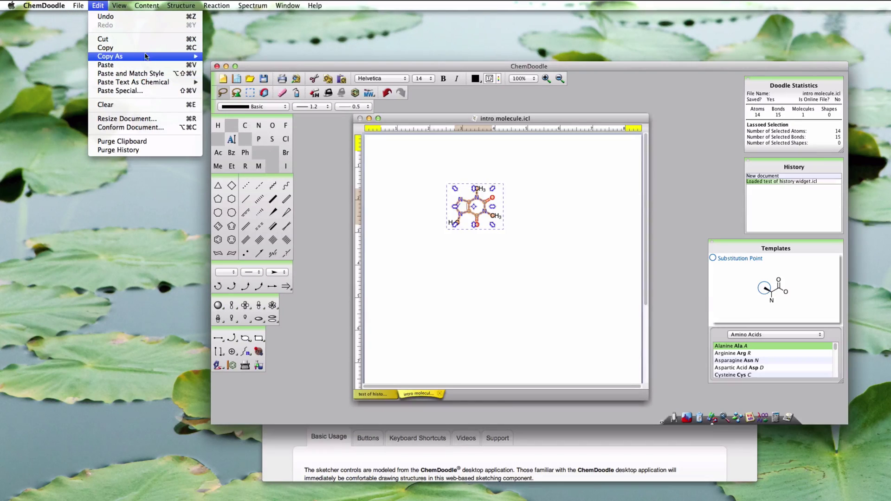
mouse_move(147, 56)
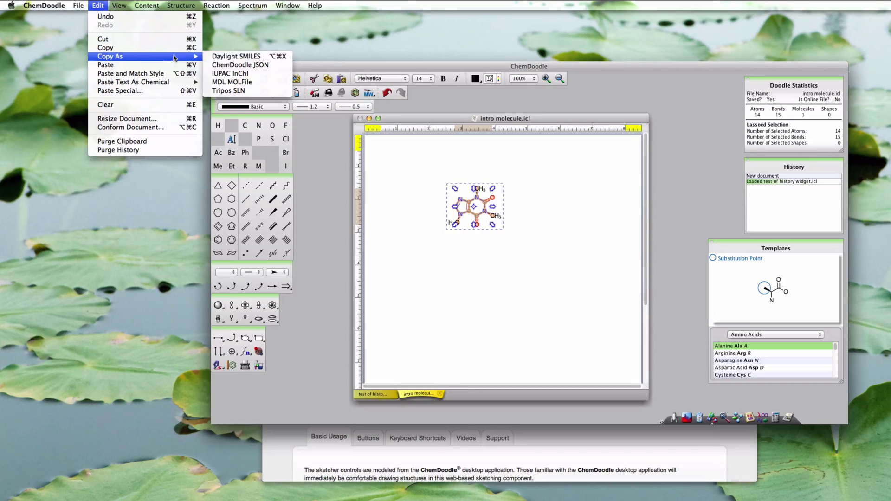
click(273, 66)
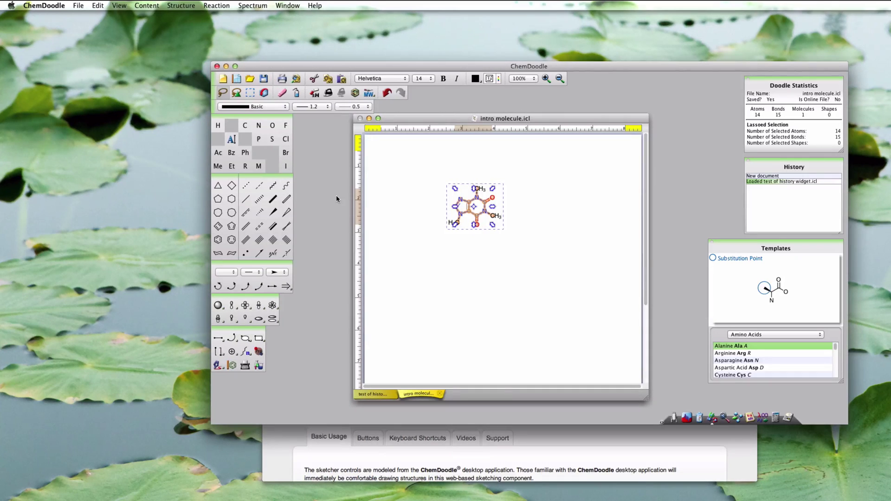
Step: Paste the caffeine JSON into the sketcher's Load Molecule box and load it onto the canvas
click(226, 66)
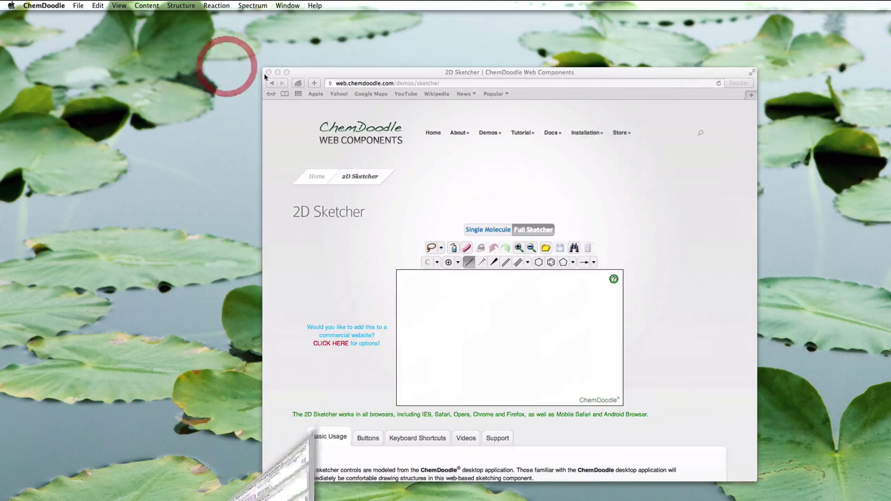
click(422, 72)
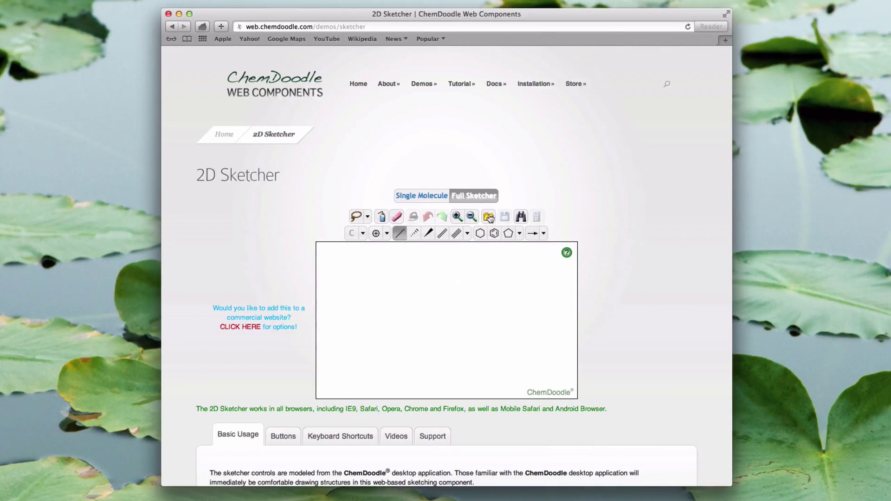
click(489, 218)
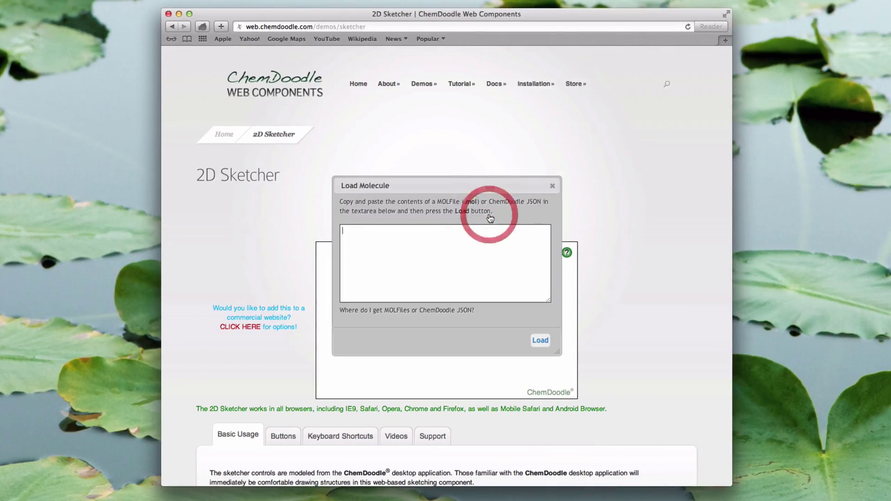
click(451, 283)
key(super+v)
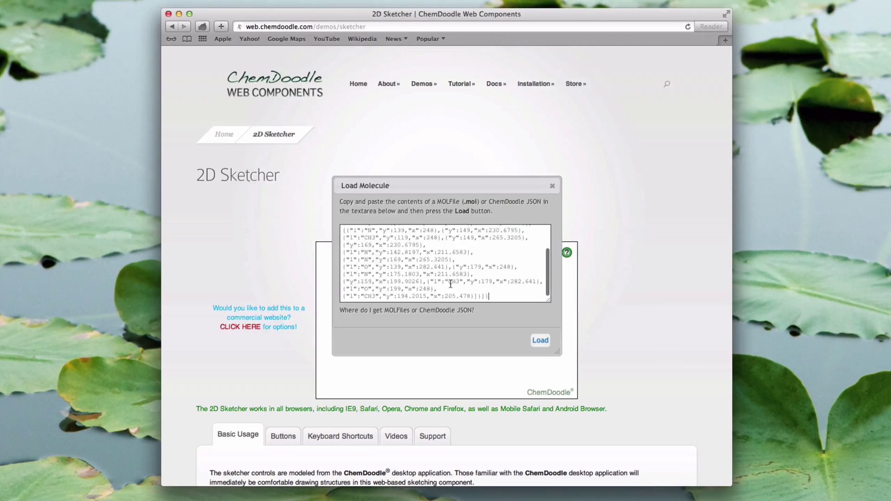
click(537, 344)
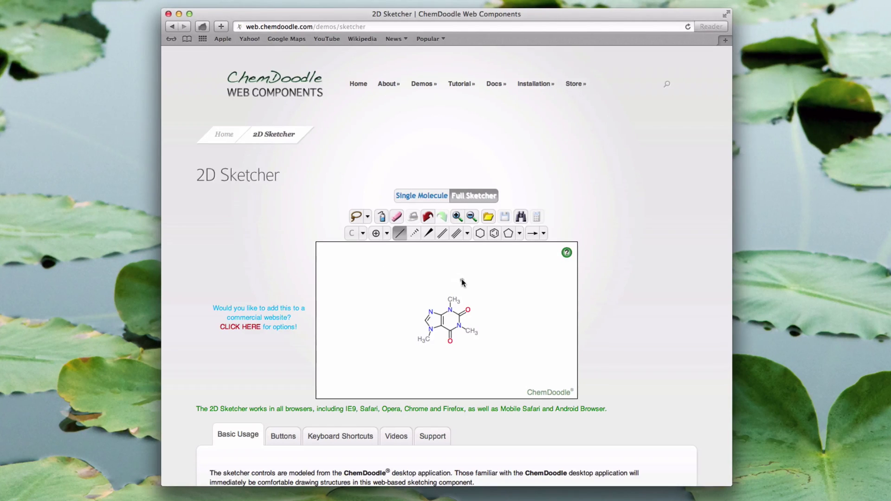
Step: Drag the loaded caffeine from the canvas centre into the upper-left corner
drag(466, 281, 444, 301)
click(445, 300)
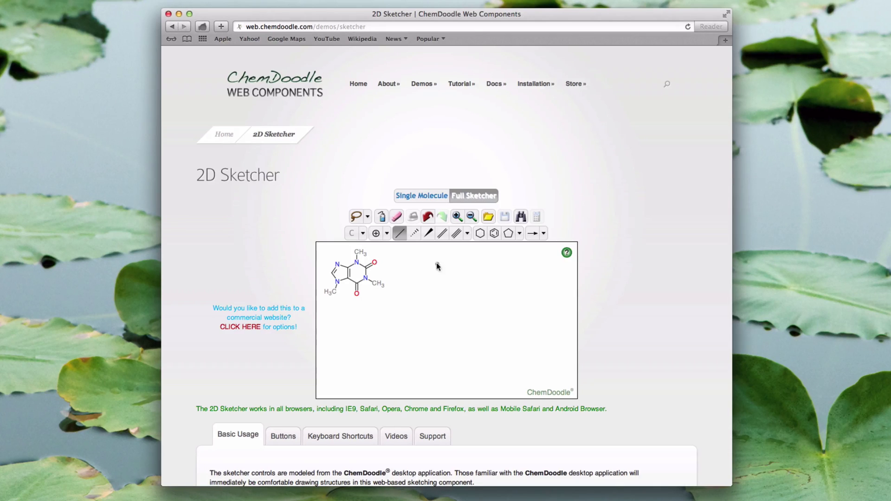
Step: Place an ethane fragment on the empty canvas and grow a cyclohexane ring from its CH3 atom
click(488, 321)
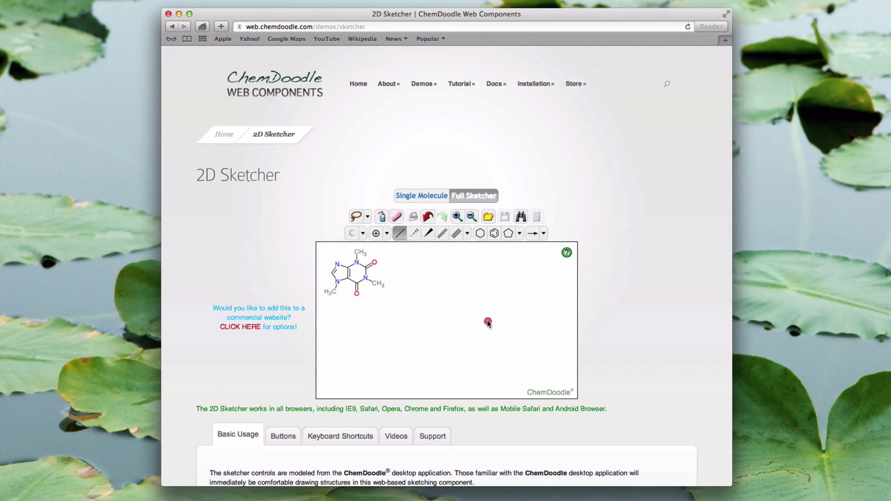
click(480, 232)
drag(497, 316, 516, 301)
key(shift)
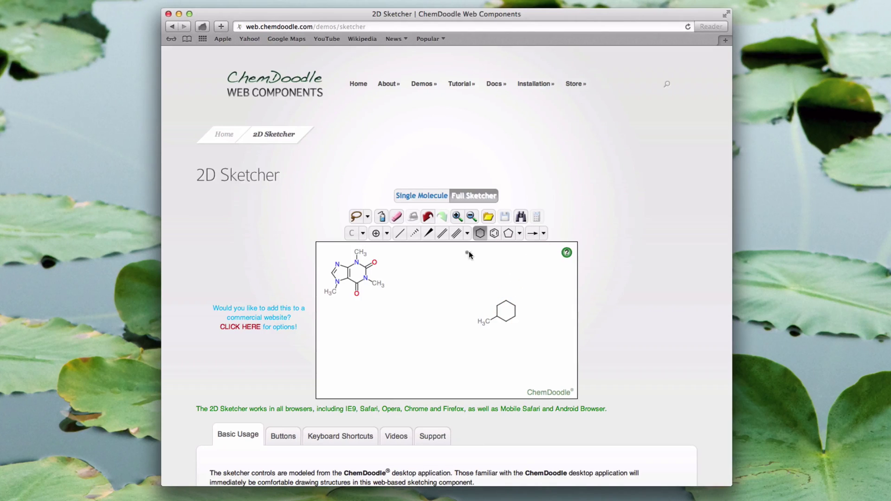
Step: Swing an enlarged benzene ring around the ring atom, then undo it
click(494, 234)
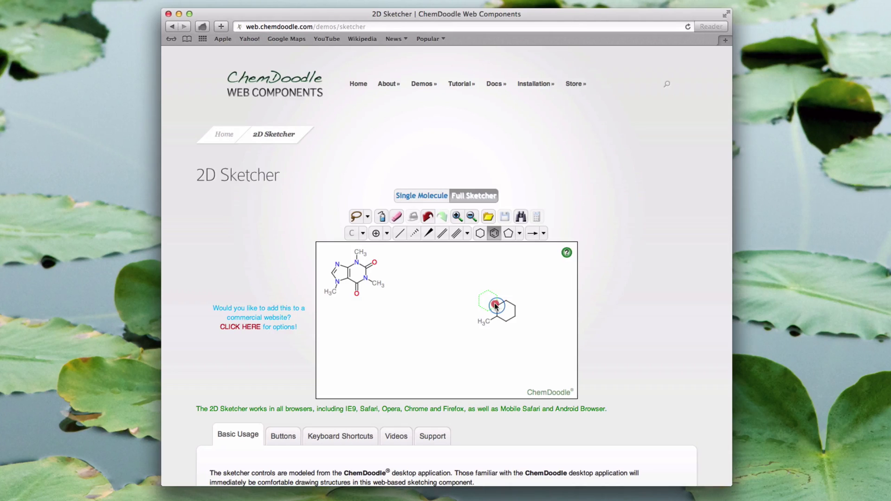
mouse_move(495, 305)
mouse_down()
mouse_move(477, 299)
mouse_move(477, 277)
mouse_move(500, 272)
mouse_move(454, 284)
mouse_move(419, 328)
mouse_move(460, 317)
mouse_move(472, 287)
mouse_up()
key(alt)
key(shift)
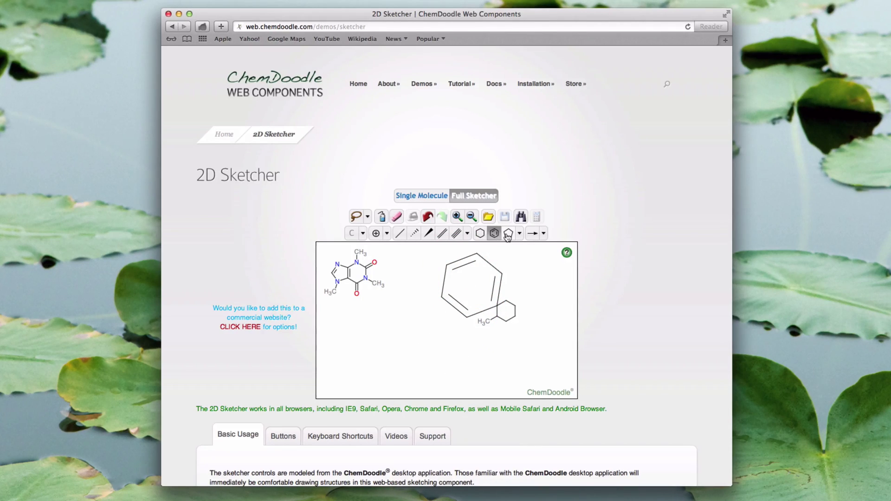
click(429, 217)
Step: Undo the cyclohexane and place a cycloheptane ring above the ethane
click(429, 218)
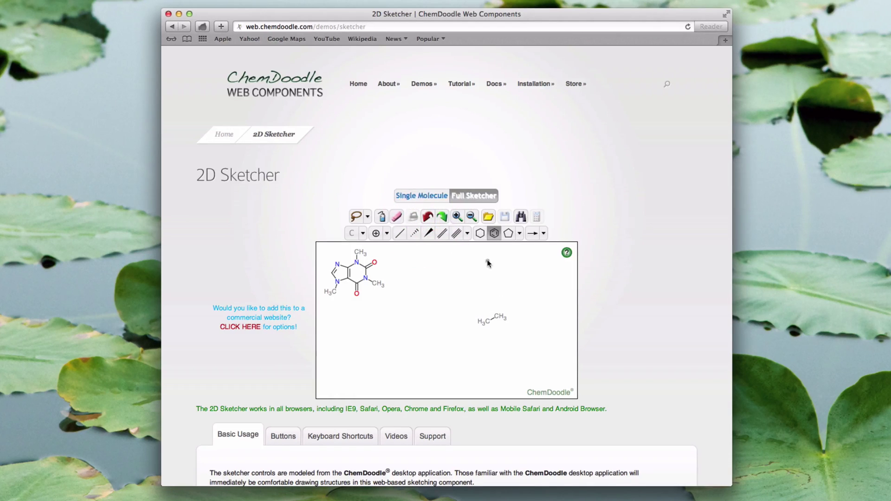
click(519, 234)
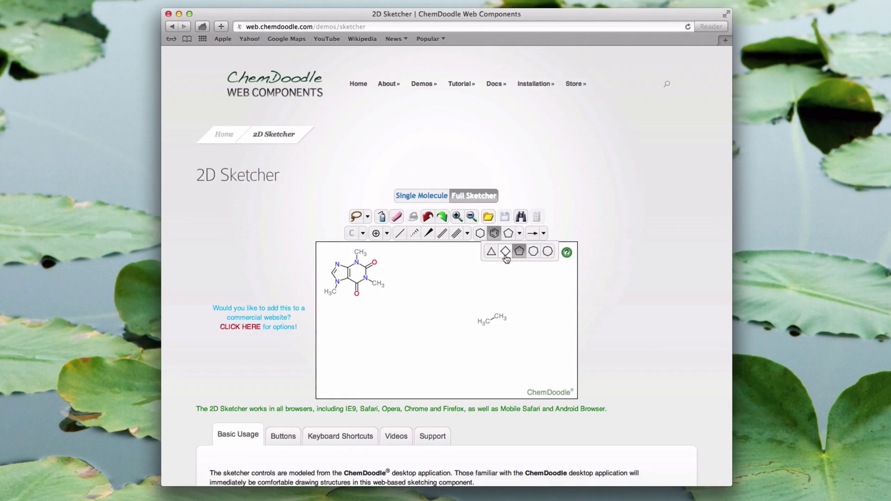
click(532, 255)
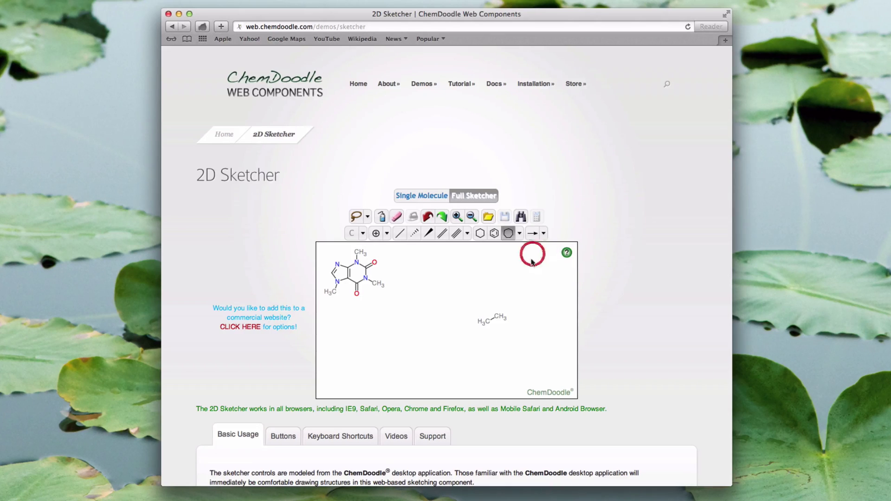
click(505, 284)
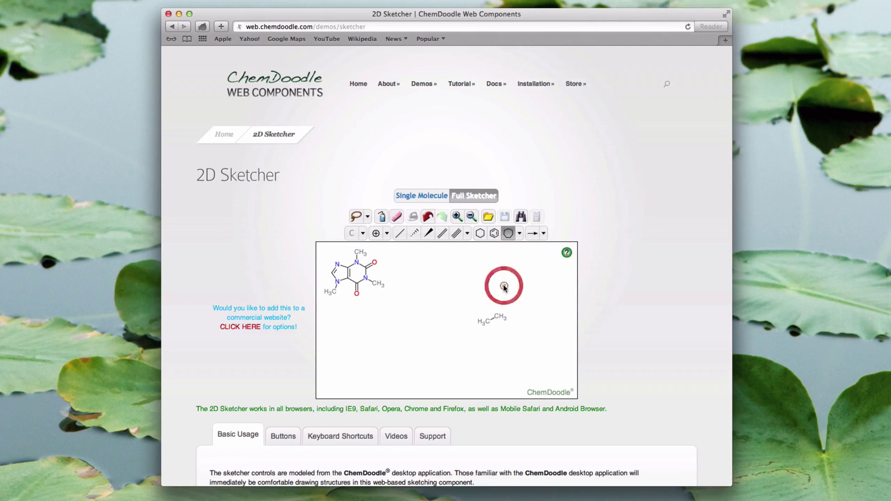
Step: Add a spiro cyclopropane on a heptagon atom and a single bond from its upper-left atom
click(519, 235)
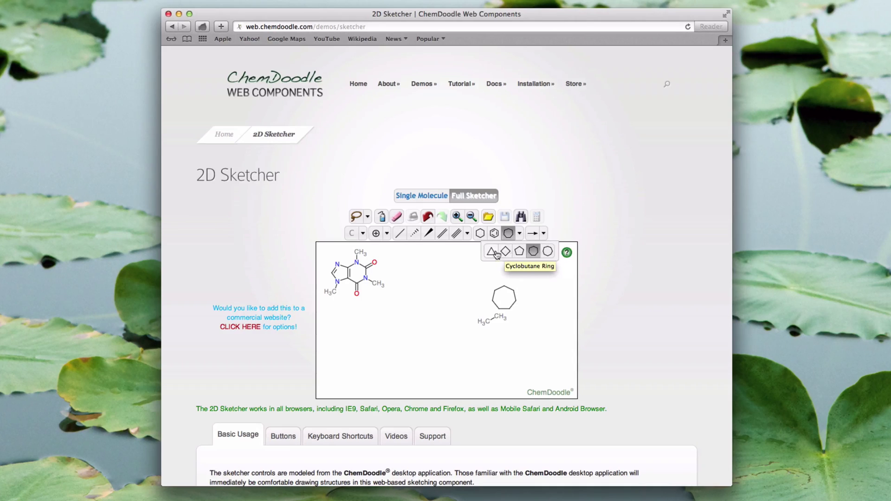
click(493, 252)
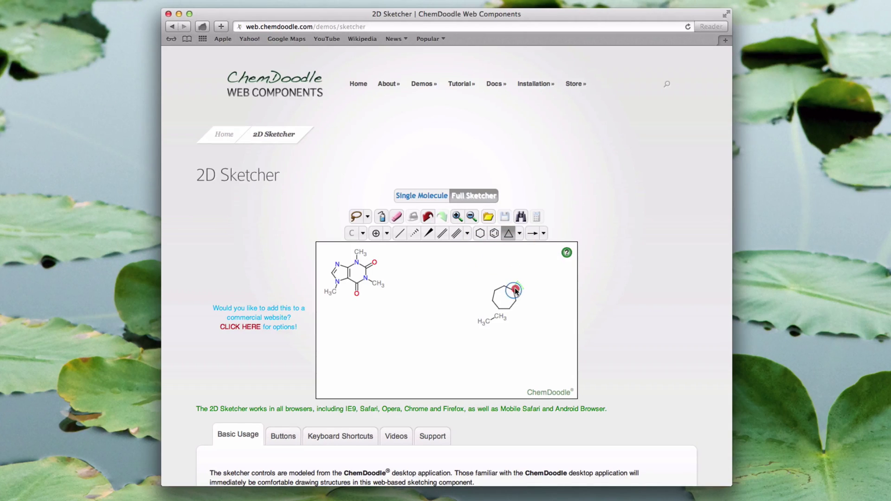
click(515, 291)
click(399, 233)
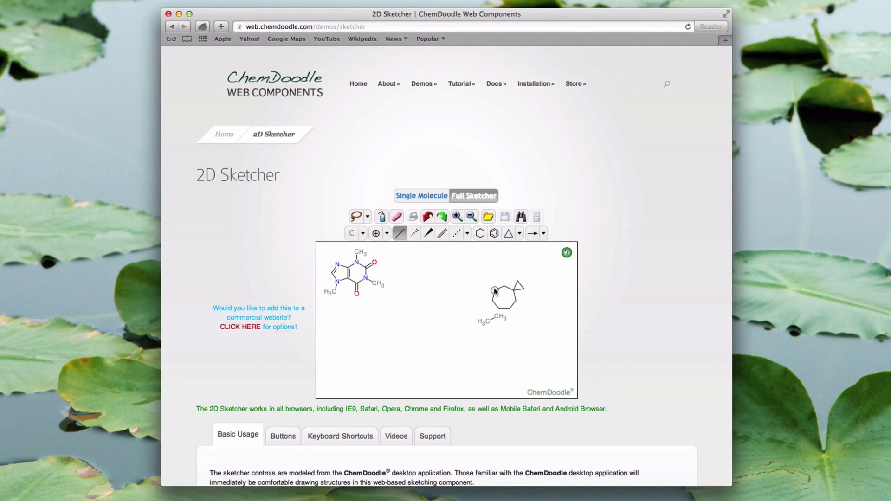
click(493, 290)
Step: Extend the branch to a wedge-attached ethyl and make a lower-left ring bond double
click(486, 284)
click(426, 234)
click(479, 286)
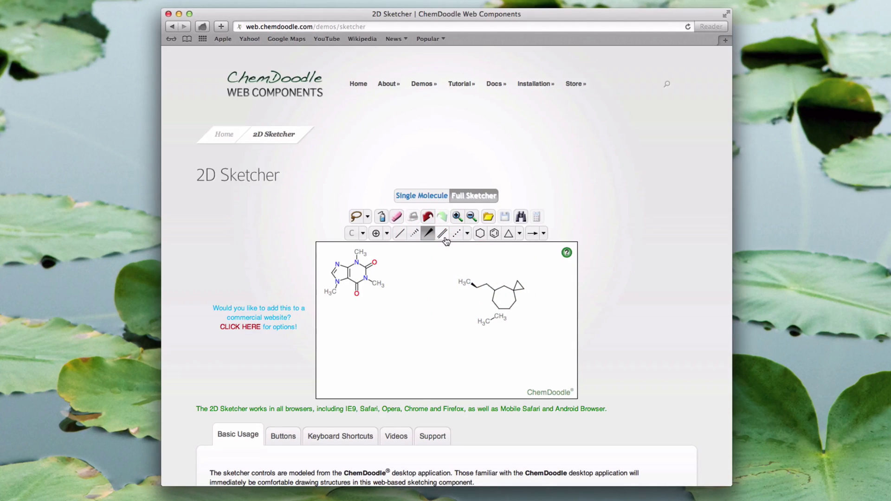
click(443, 235)
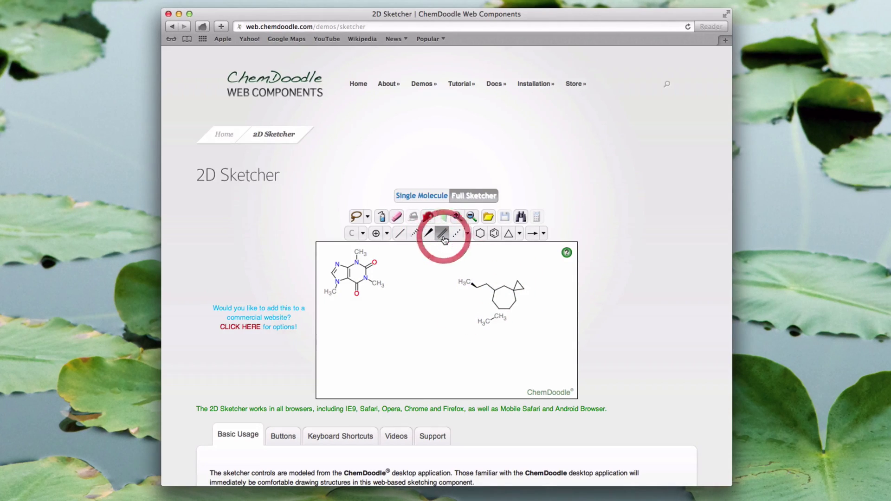
click(496, 297)
Step: Add a hashed methyl at the heptagon's top atom and a =CH2 at its lower-right atom
click(467, 235)
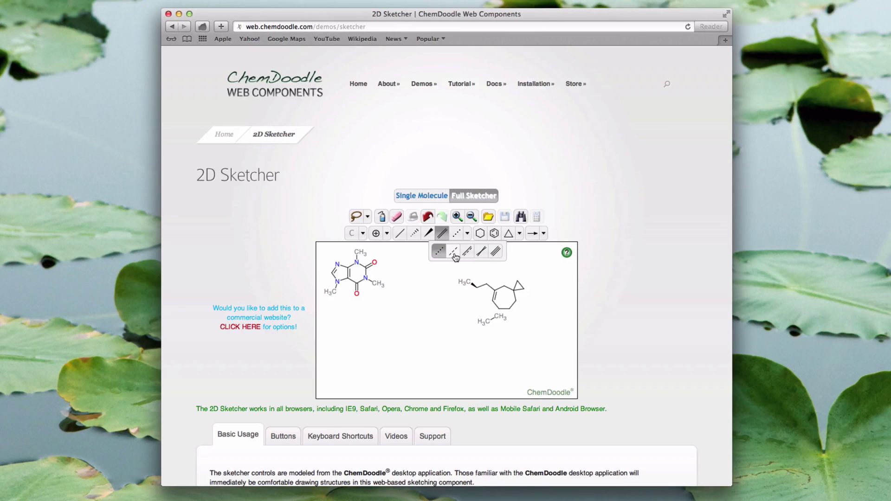
click(454, 254)
click(505, 286)
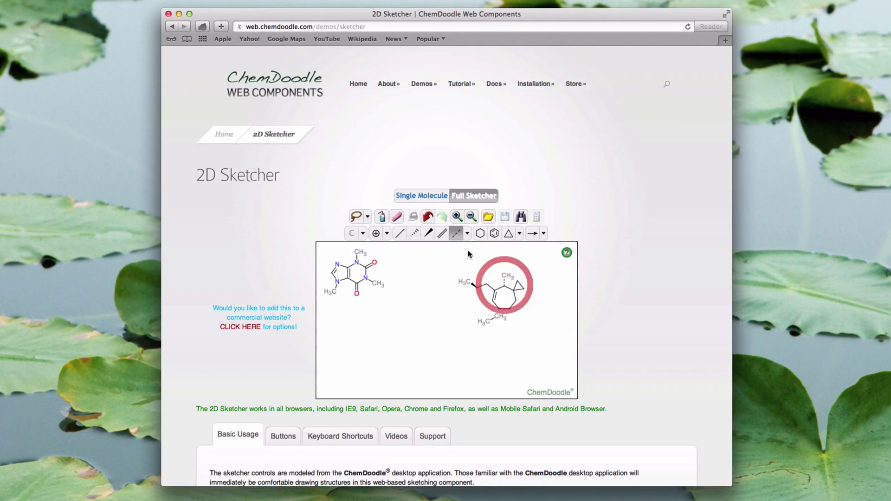
click(466, 233)
click(482, 253)
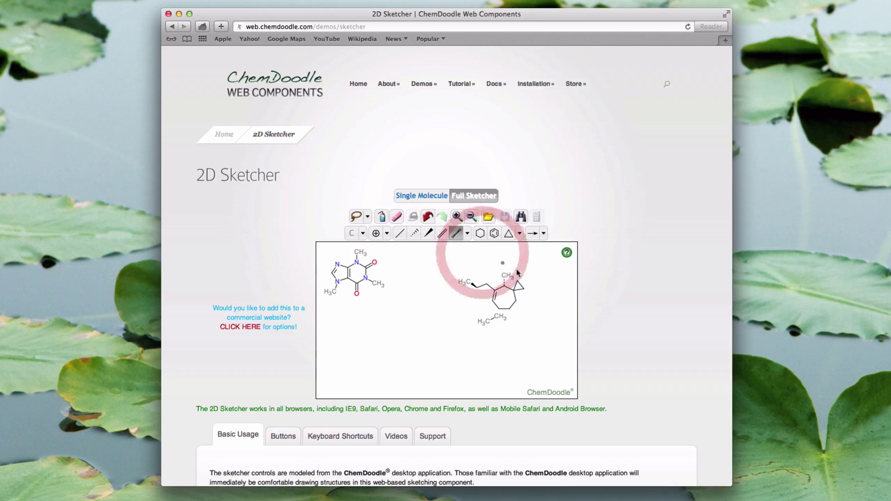
click(516, 302)
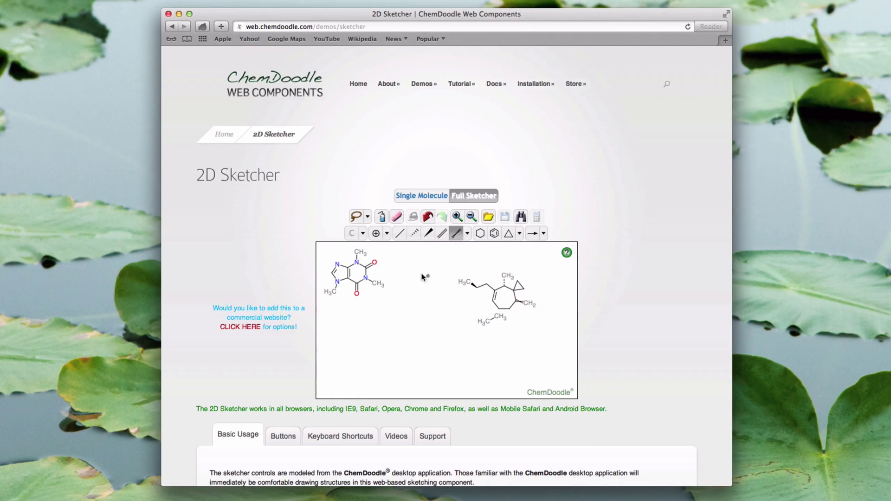
Step: Add lone pairs to the lower ring carbon of the right-hand structure
click(387, 235)
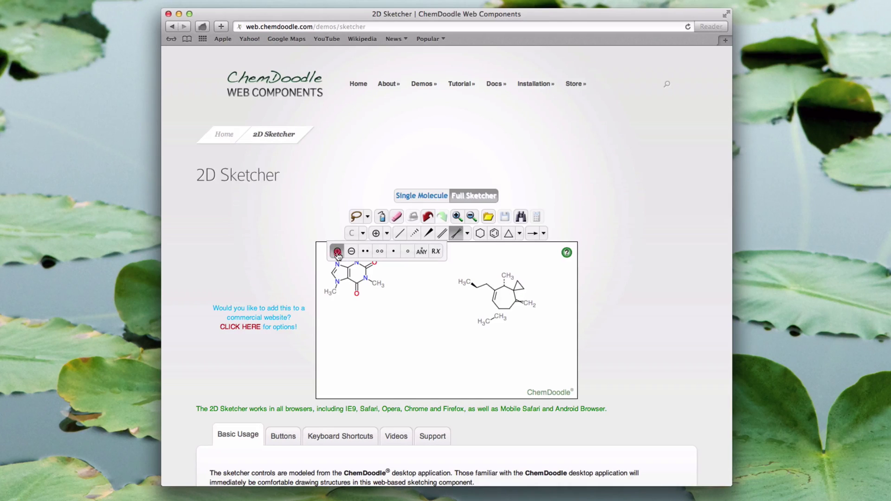
click(337, 252)
click(386, 232)
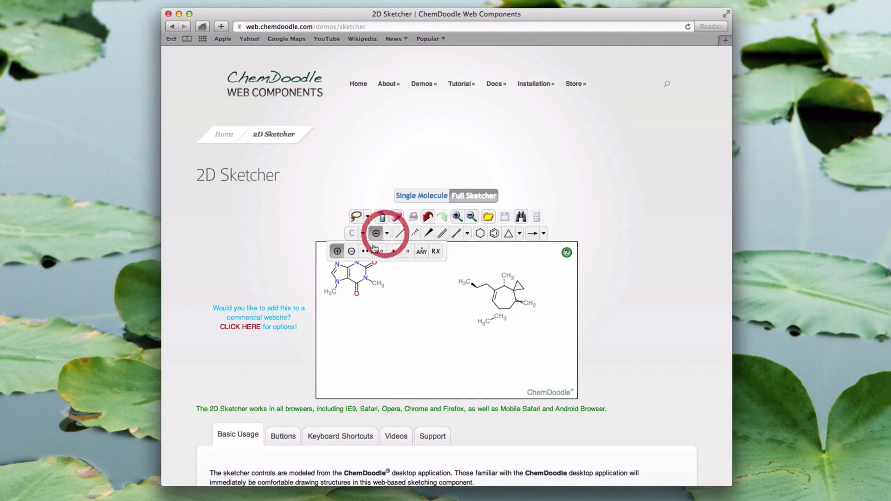
click(370, 250)
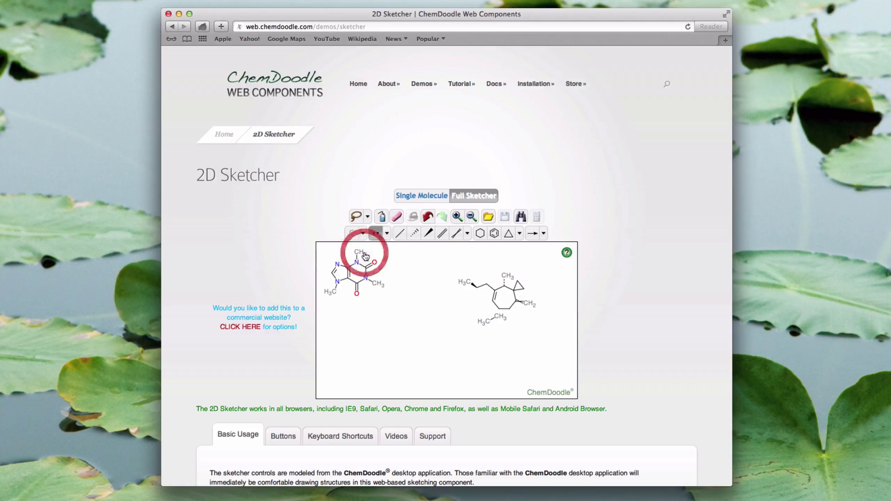
click(509, 309)
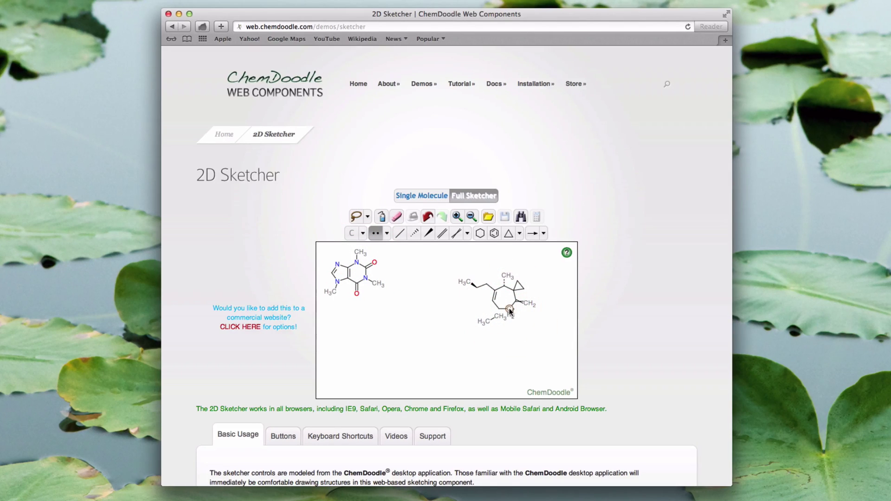
Step: Mark the ring's top methyl carbon as an 'any' atom
click(387, 233)
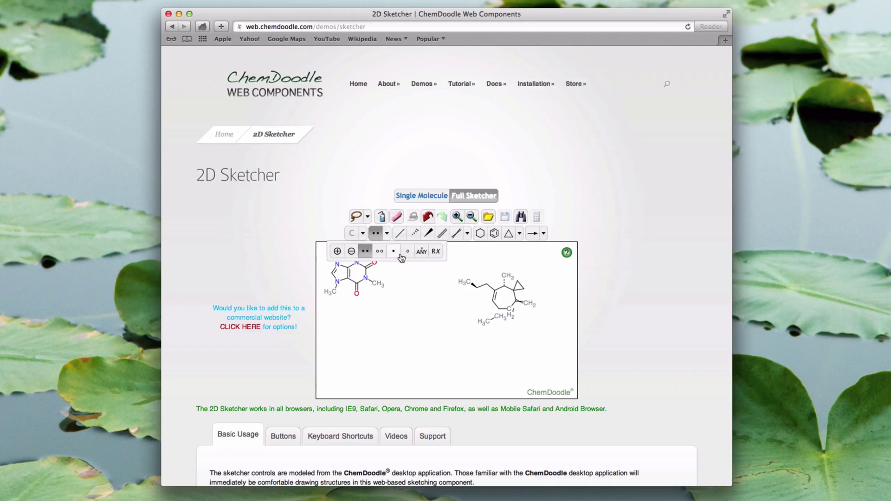
click(420, 252)
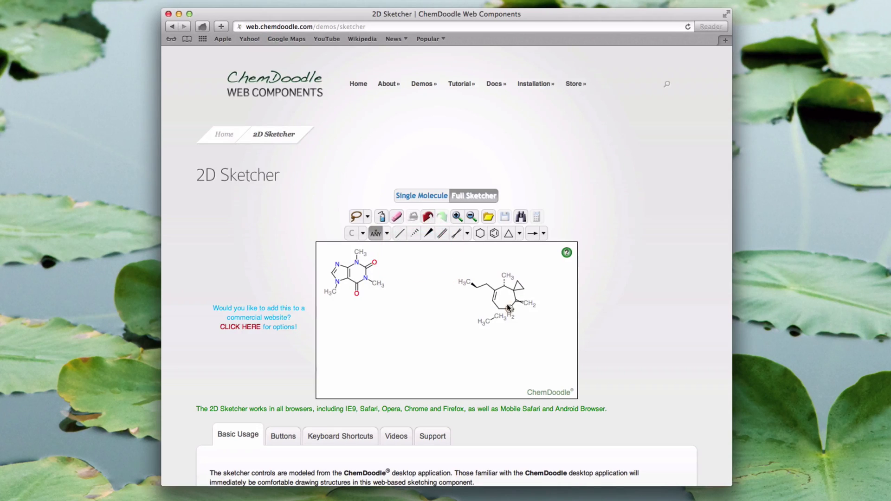
click(503, 277)
click(376, 263)
click(386, 234)
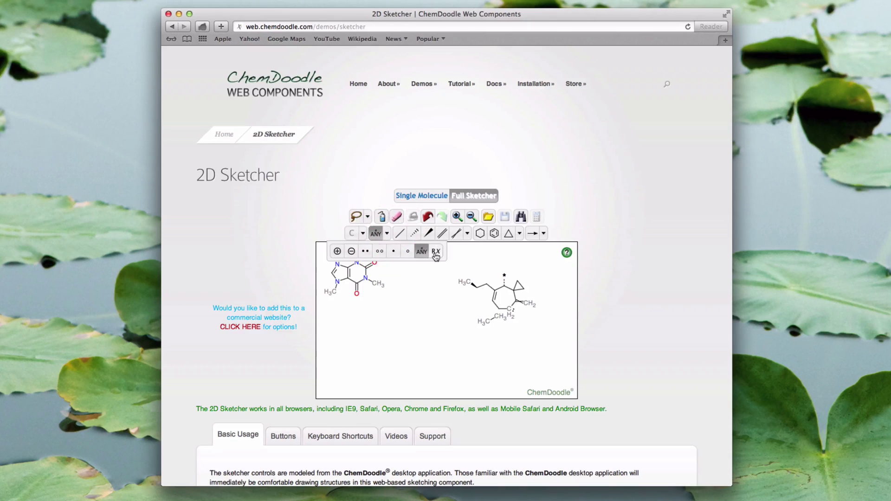
click(431, 253)
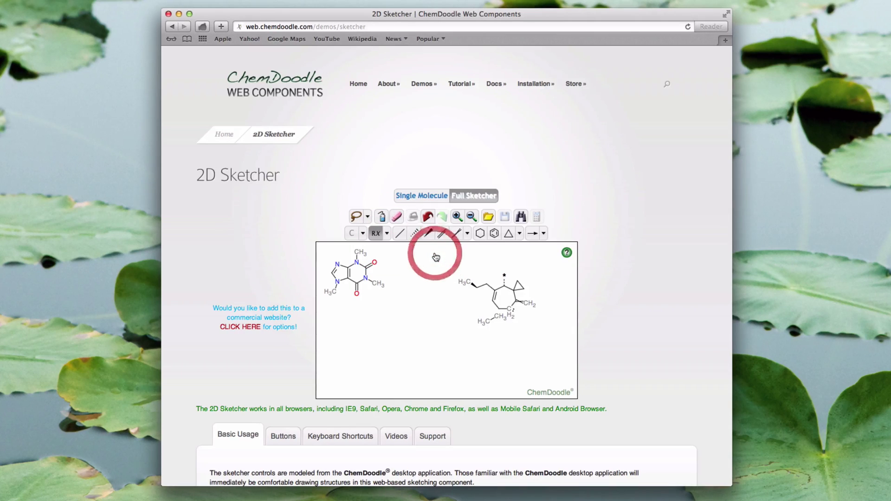
click(524, 288)
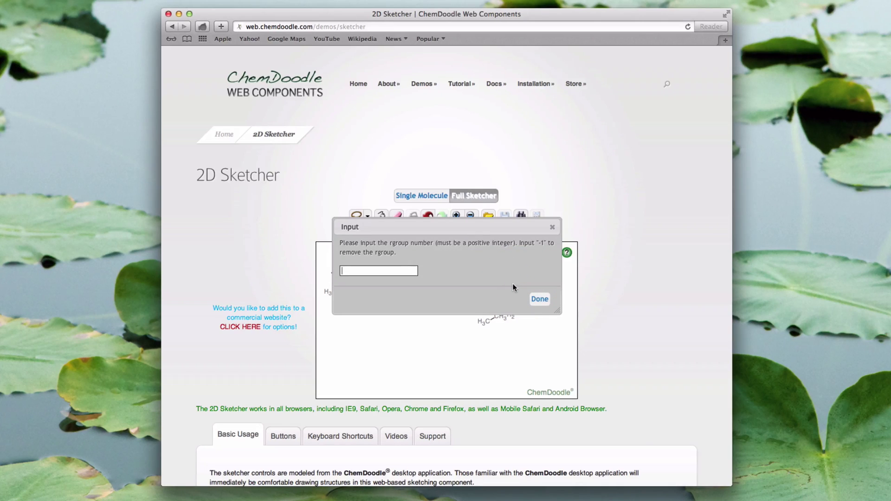
text(4)
click(539, 300)
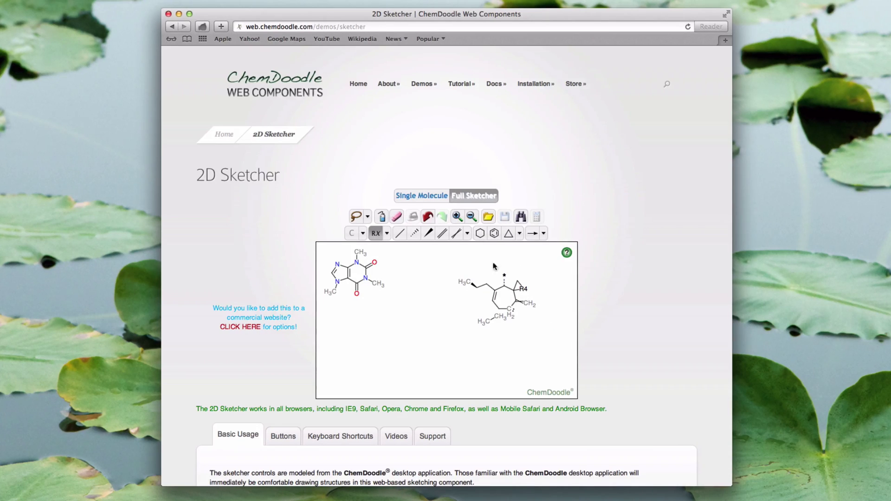
click(523, 291)
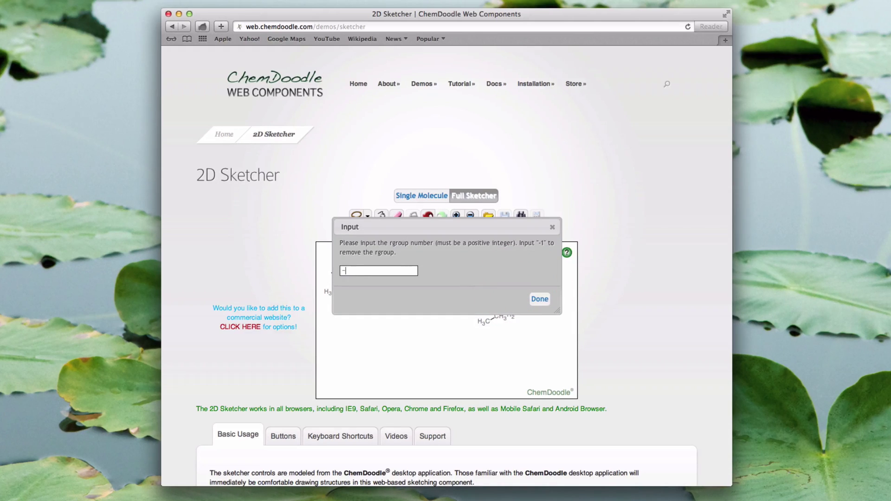
Step: Confirm the R-group removal, select the right-hand structure, and choose another lasso selection variant
click(539, 298)
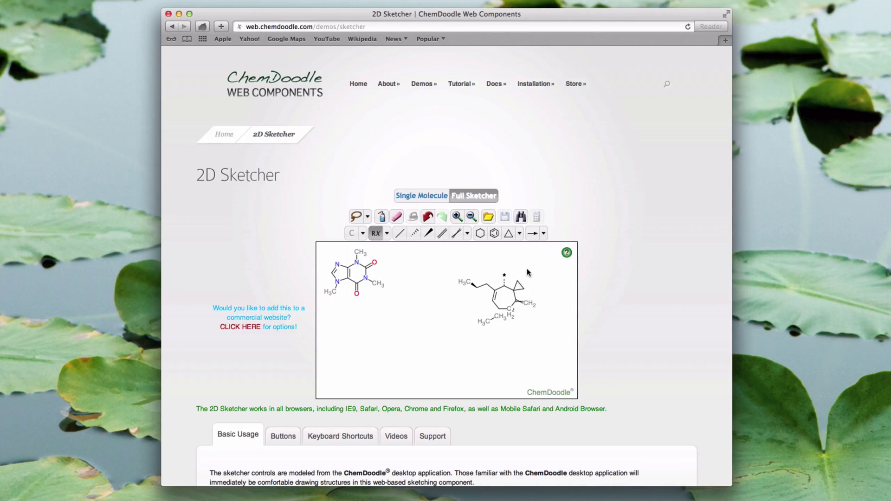
click(356, 217)
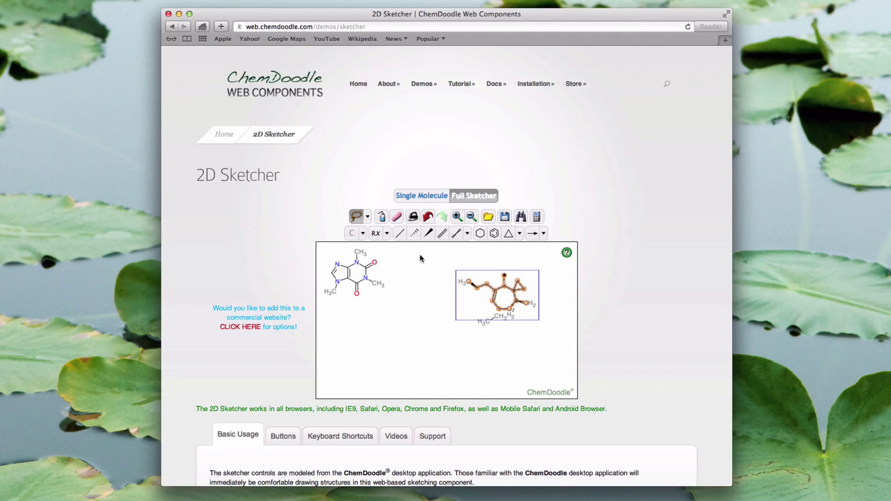
click(367, 216)
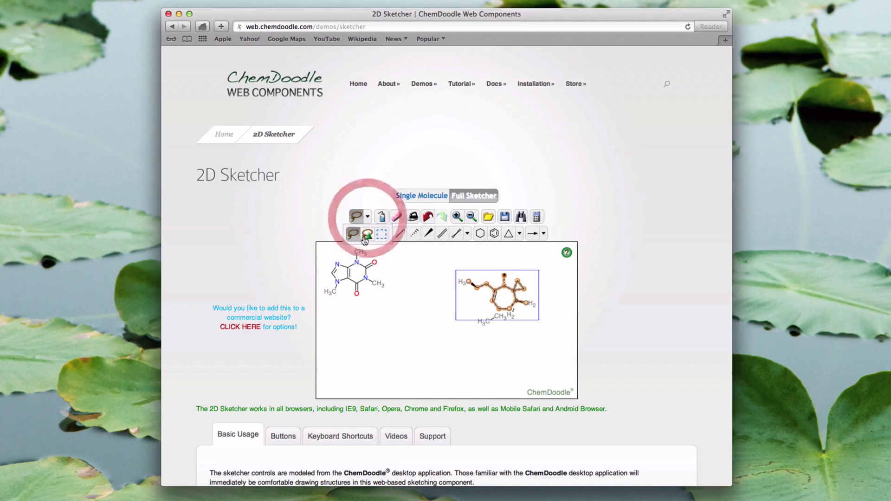
click(367, 236)
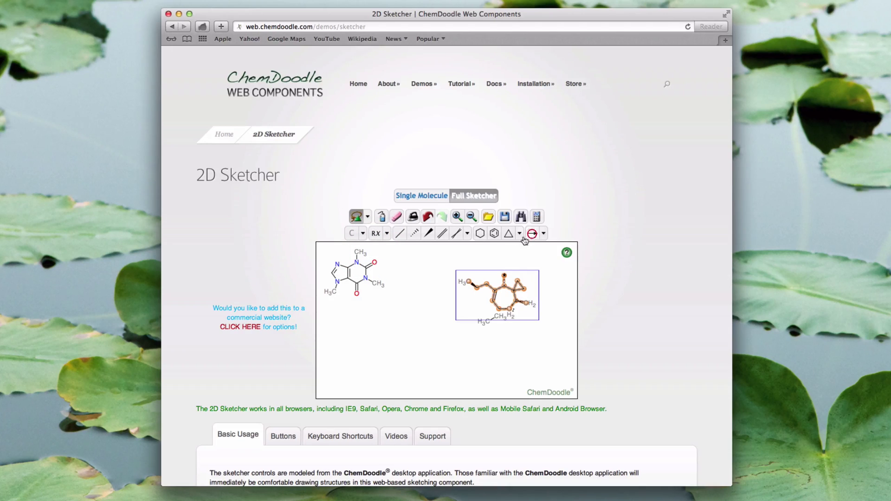
Step: Draw a long up-right arrow toward the structure and select the vertical downward arrow
click(533, 234)
mouse_move(398, 377)
mouse_down()
mouse_move(520, 252)
mouse_move(464, 263)
mouse_up()
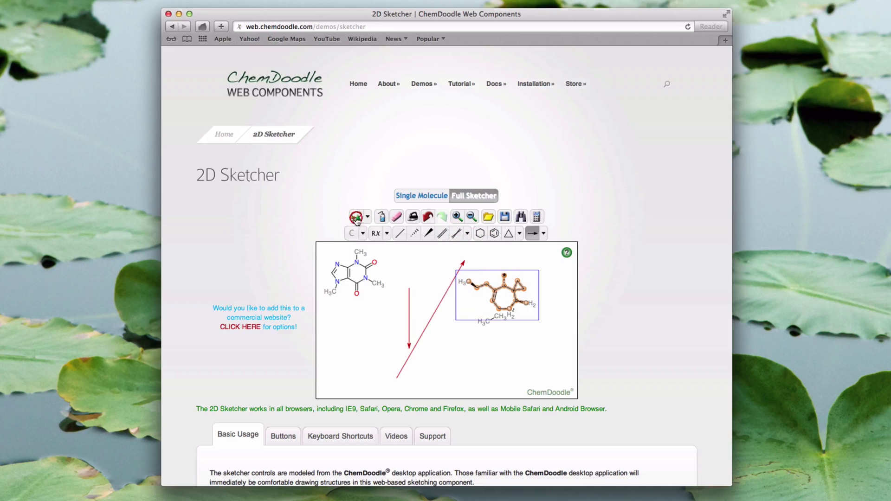
mouse_move(387, 253)
mouse_down()
mouse_move(531, 294)
mouse_move(564, 358)
mouse_move(454, 383)
mouse_move(377, 380)
mouse_up()
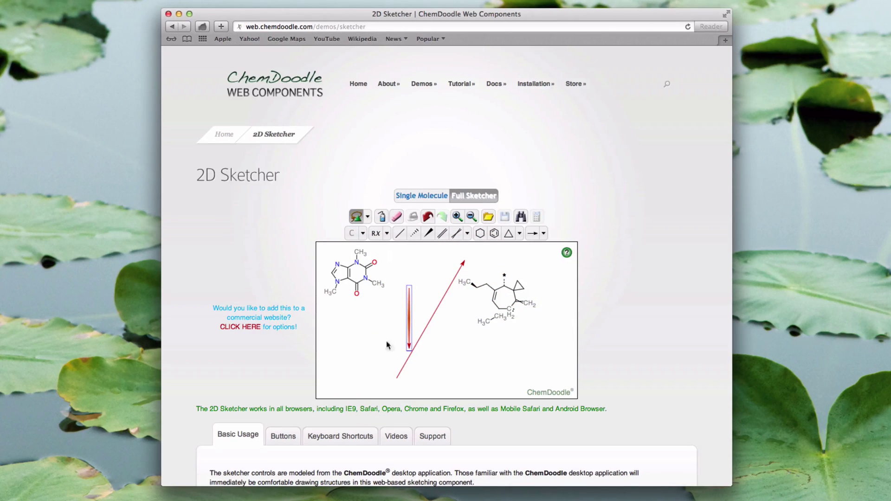
click(365, 222)
Step: Nudge the right-hand structure and arrow up-left, then rotate the caffeine about 90 degrees
click(382, 234)
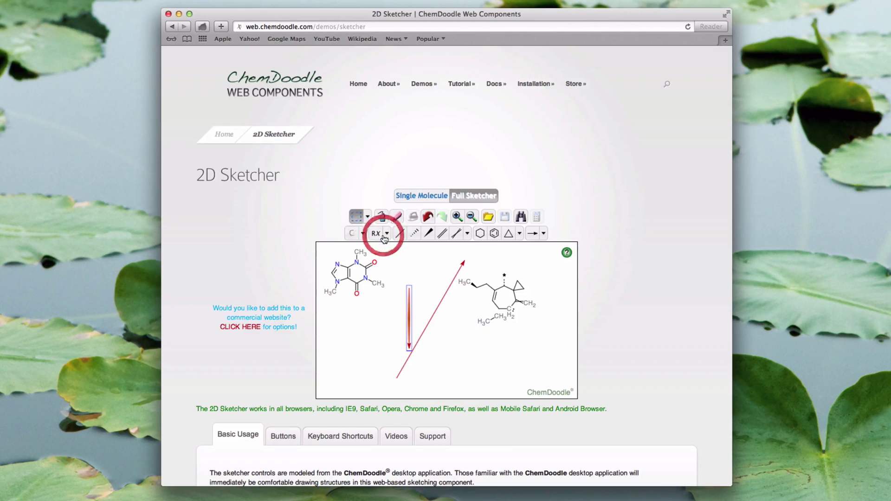
drag(397, 254, 554, 385)
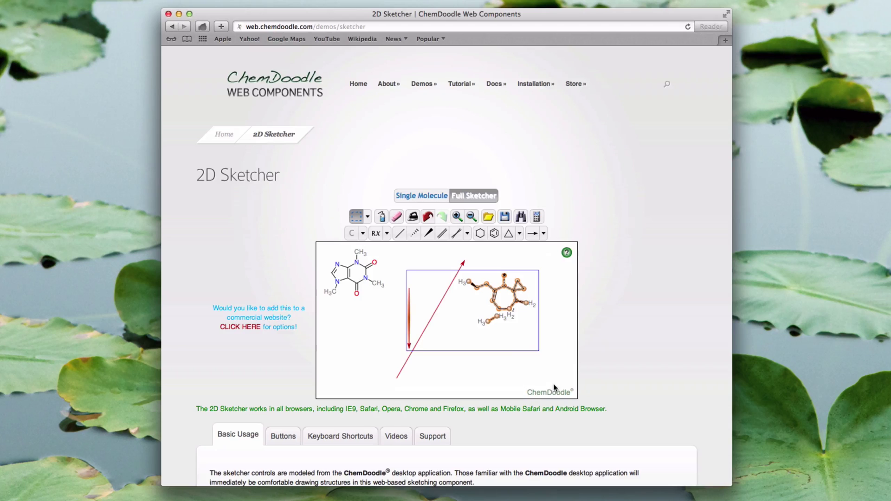
mouse_move(431, 276)
mouse_down()
mouse_move(436, 270)
mouse_move(422, 274)
mouse_move(439, 262)
mouse_up()
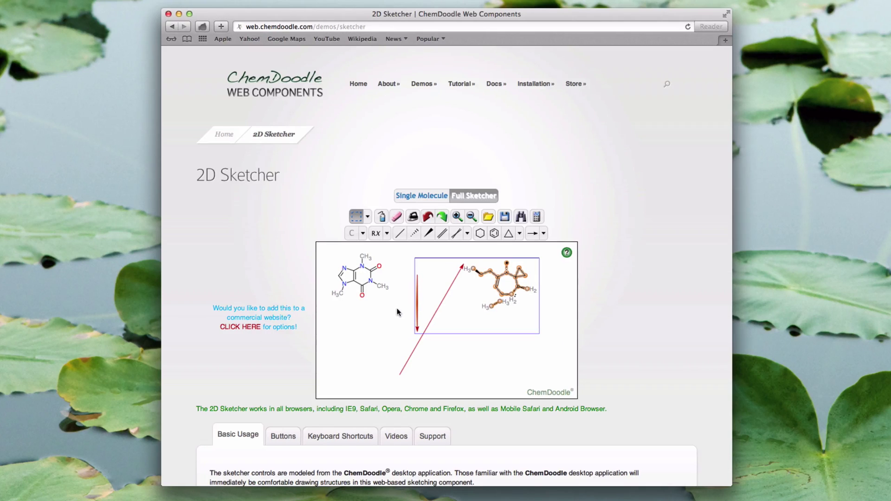
drag(397, 312, 318, 246)
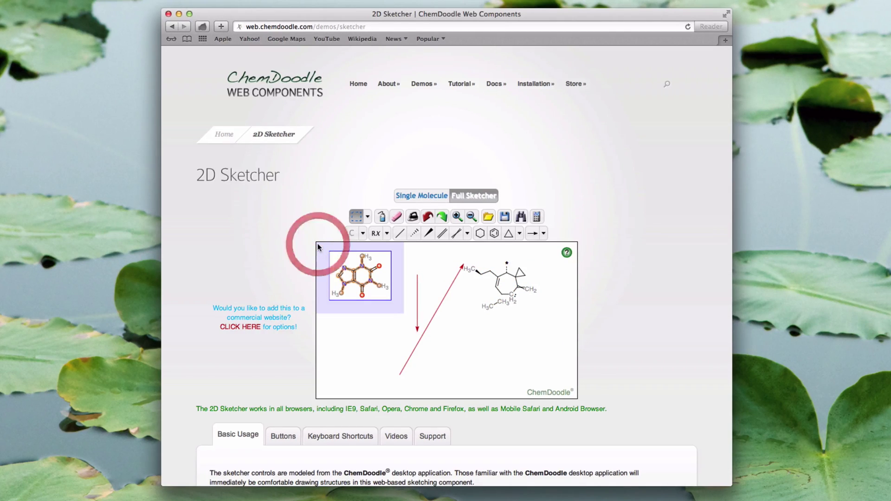
drag(396, 253, 311, 276)
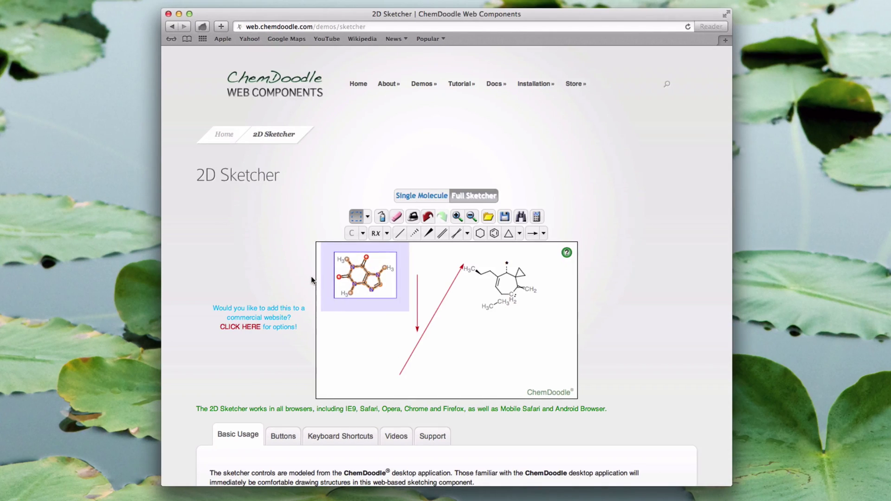
Step: Clean the caffeine layout and review its calculated properties: C8H10N4O2, 194.1906 amu
click(412, 217)
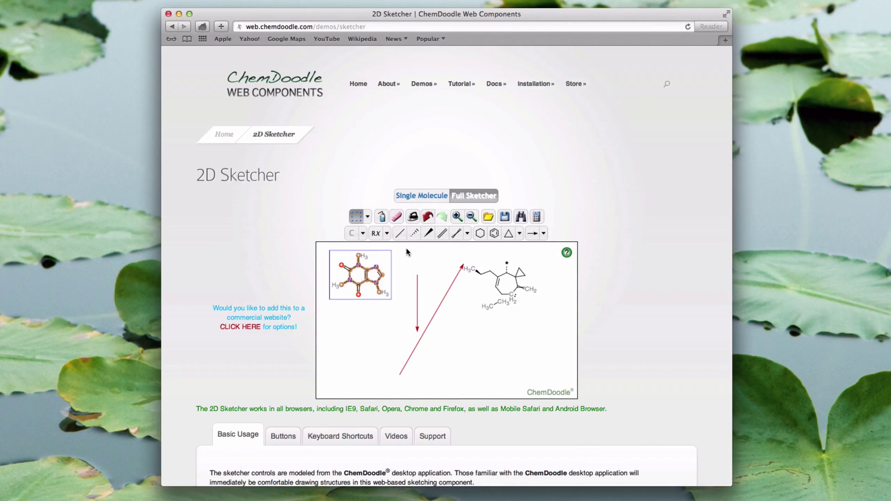
click(536, 217)
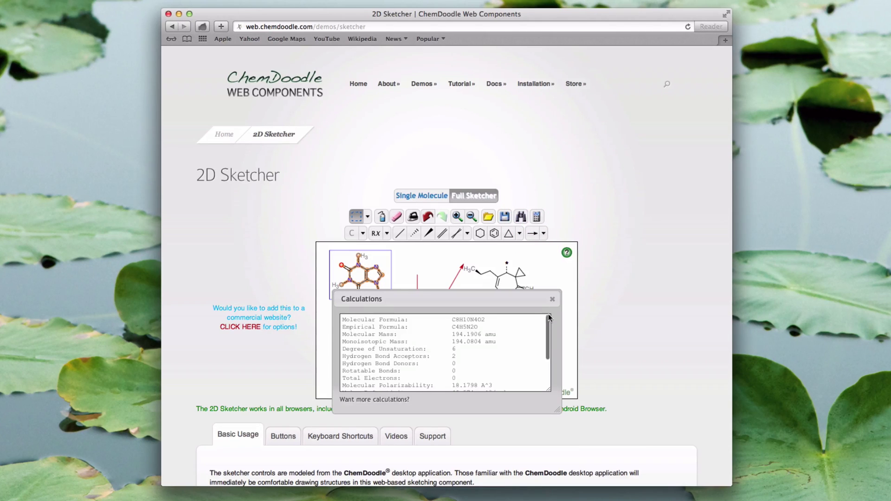
mouse_move(548, 318)
mouse_down()
mouse_move(548, 355)
mouse_move(547, 321)
mouse_up()
click(548, 320)
click(552, 299)
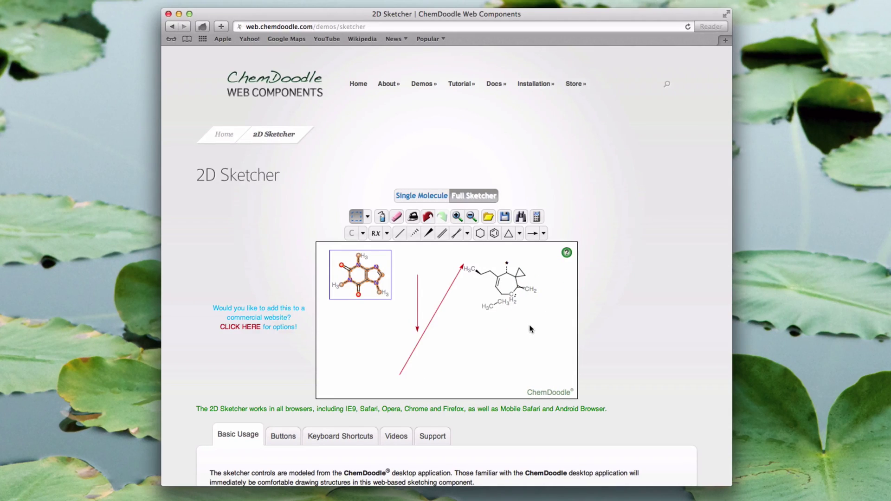
Step: Deselect caffeine, load penicillin from PubChem through MolGrabber, and drag it below the right-hand structure
click(550, 307)
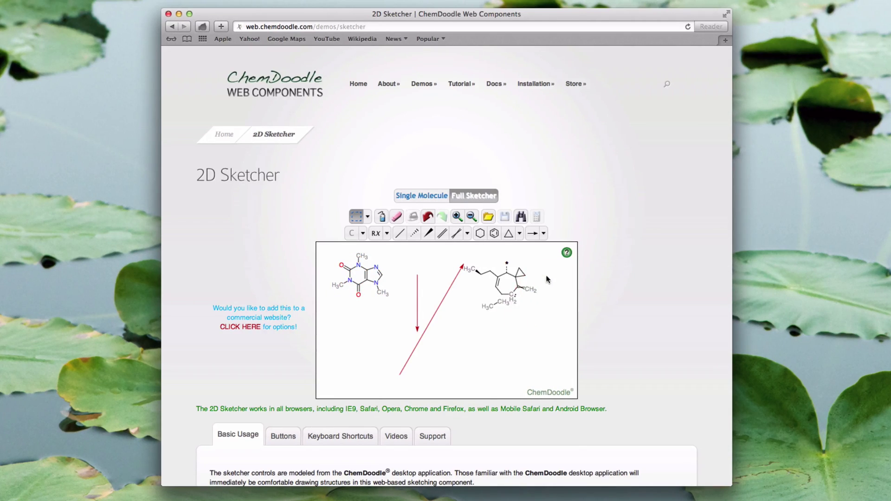
click(521, 217)
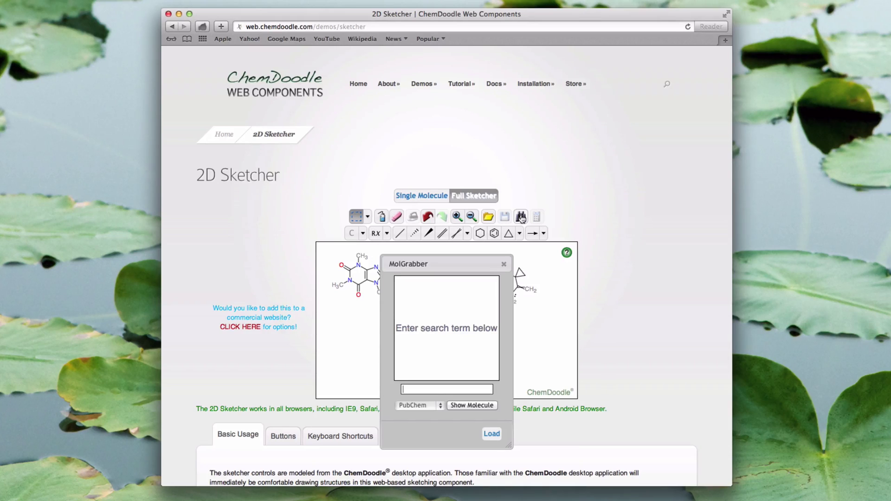
click(466, 391)
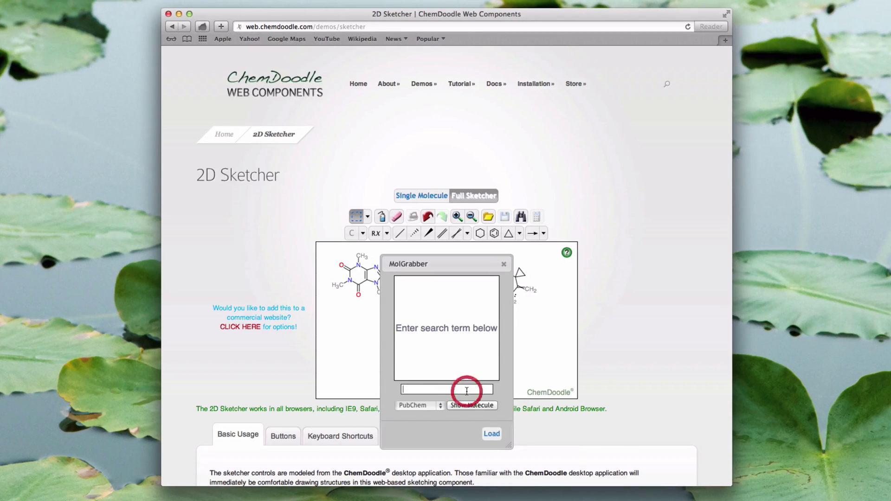
text(pen)
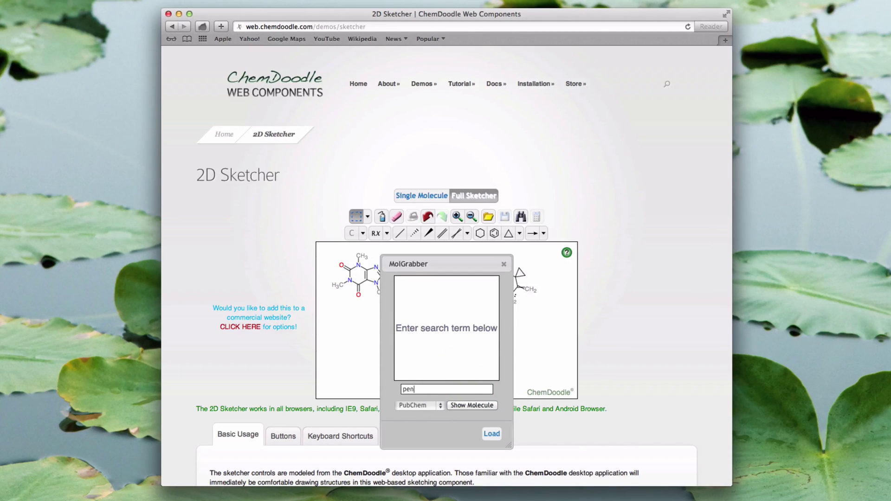
text(icillin)
click(486, 405)
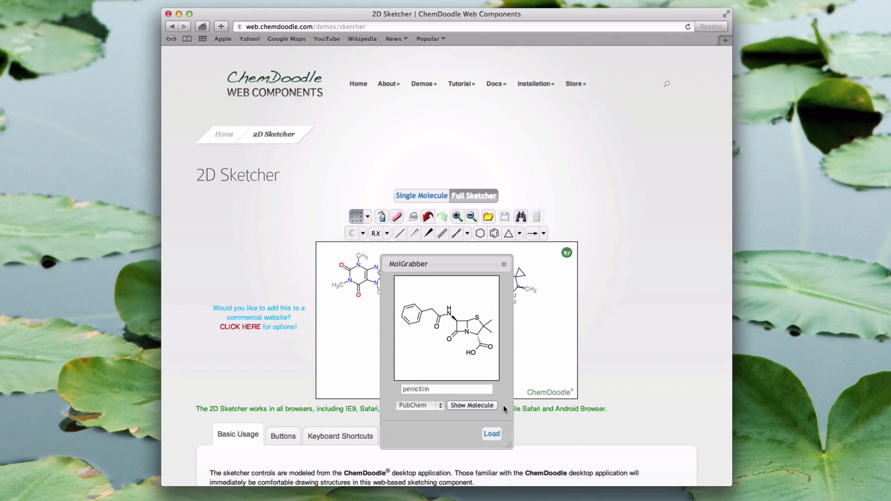
click(492, 434)
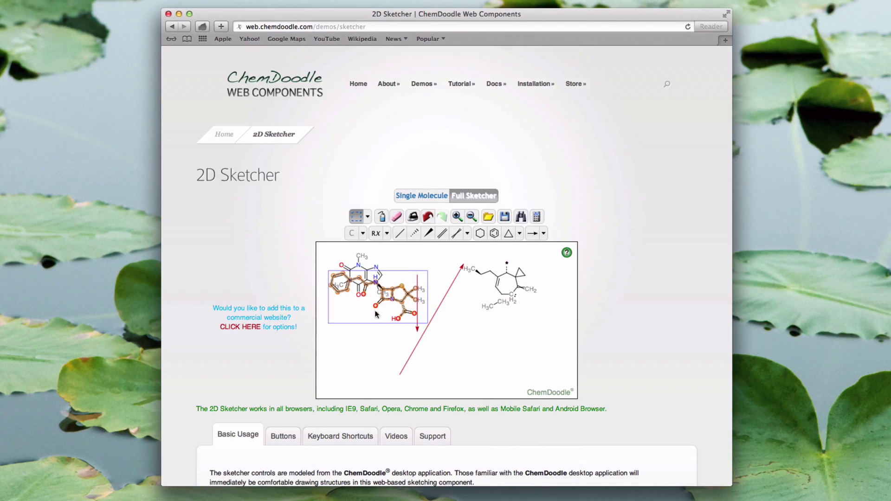
drag(386, 325, 496, 371)
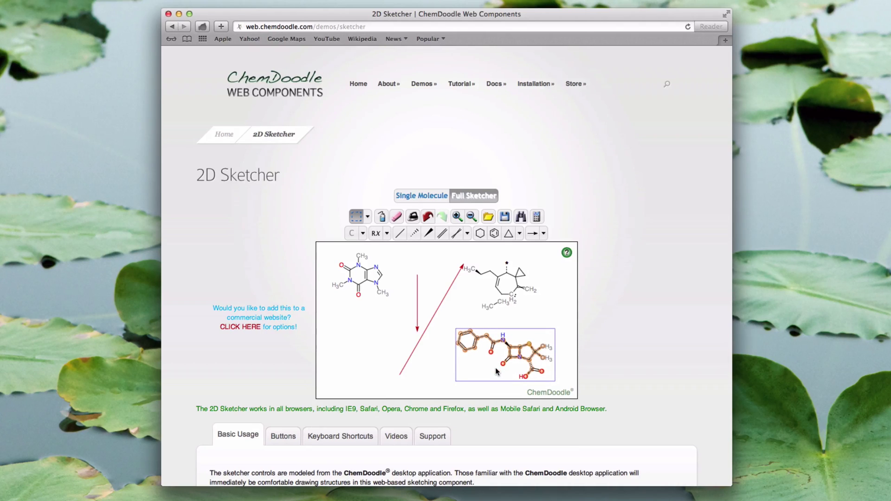